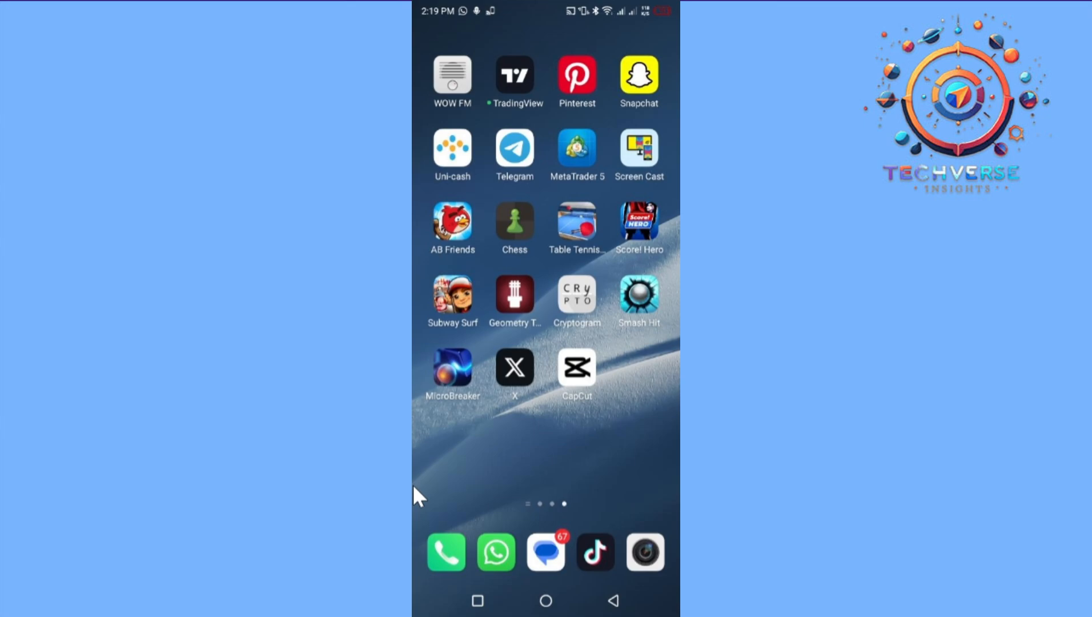
Launch X, bring up the account side menu and expand Settings & Support.
click(513, 366)
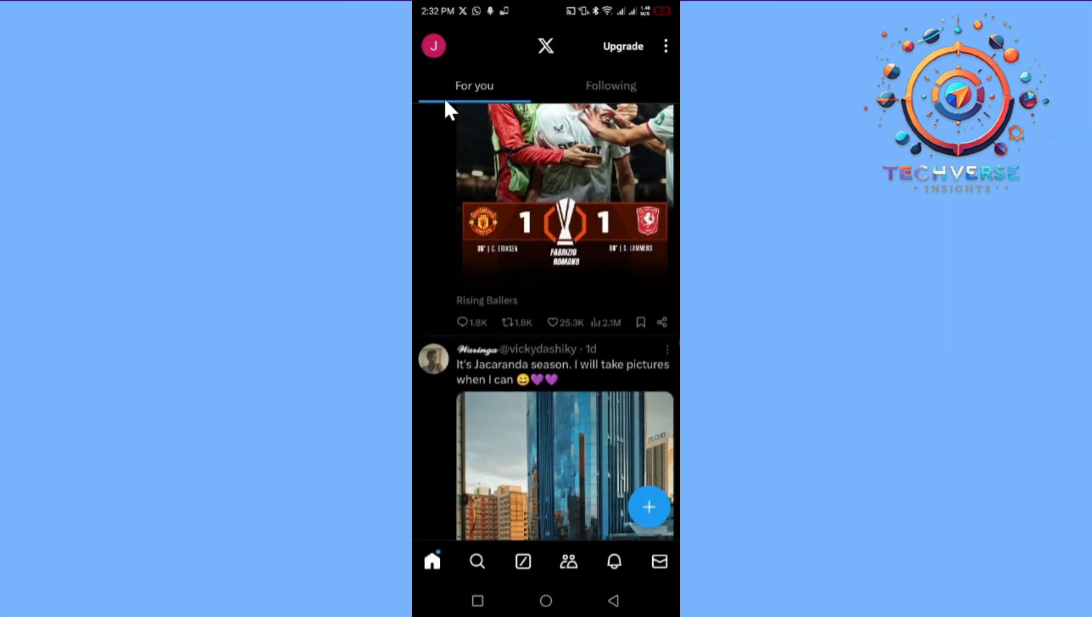
click(433, 45)
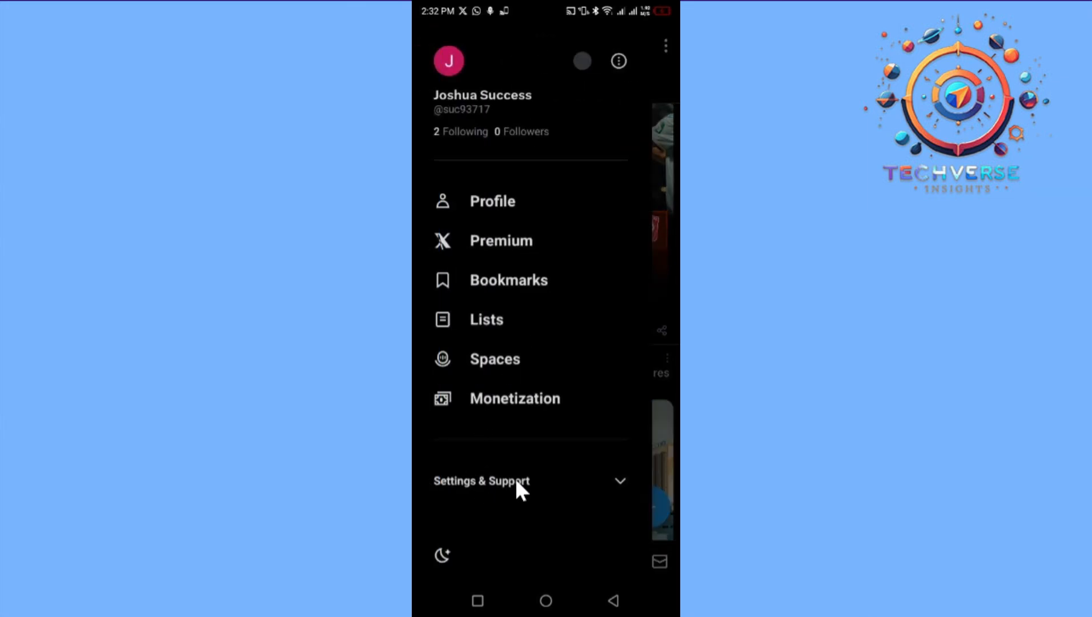
click(620, 487)
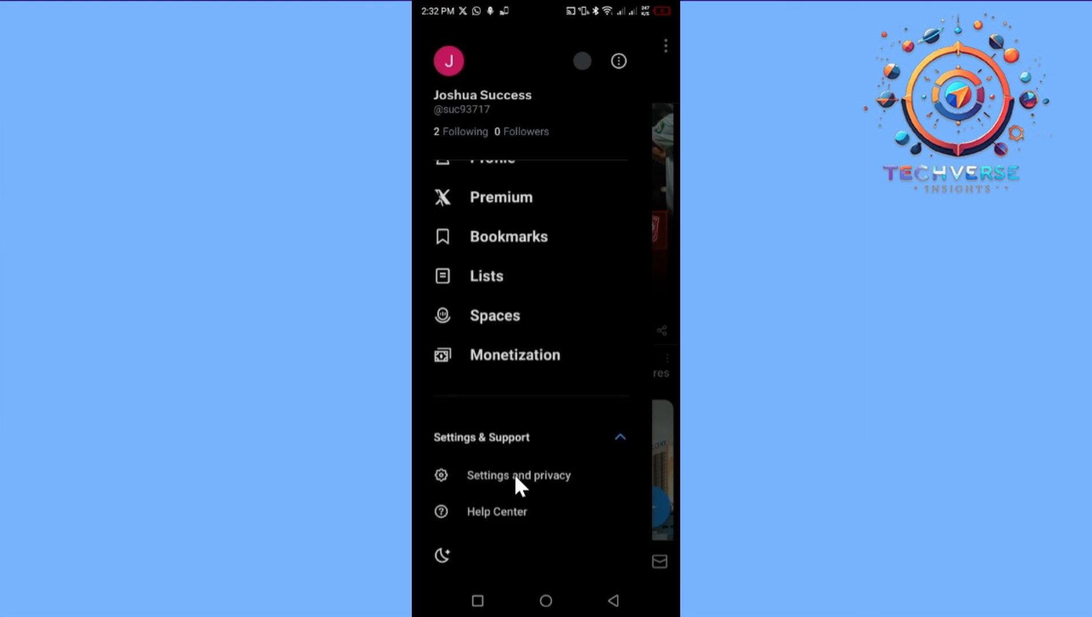
Navigate Settings and privacy > Your account > Account information to see username, phone and country.
click(514, 466)
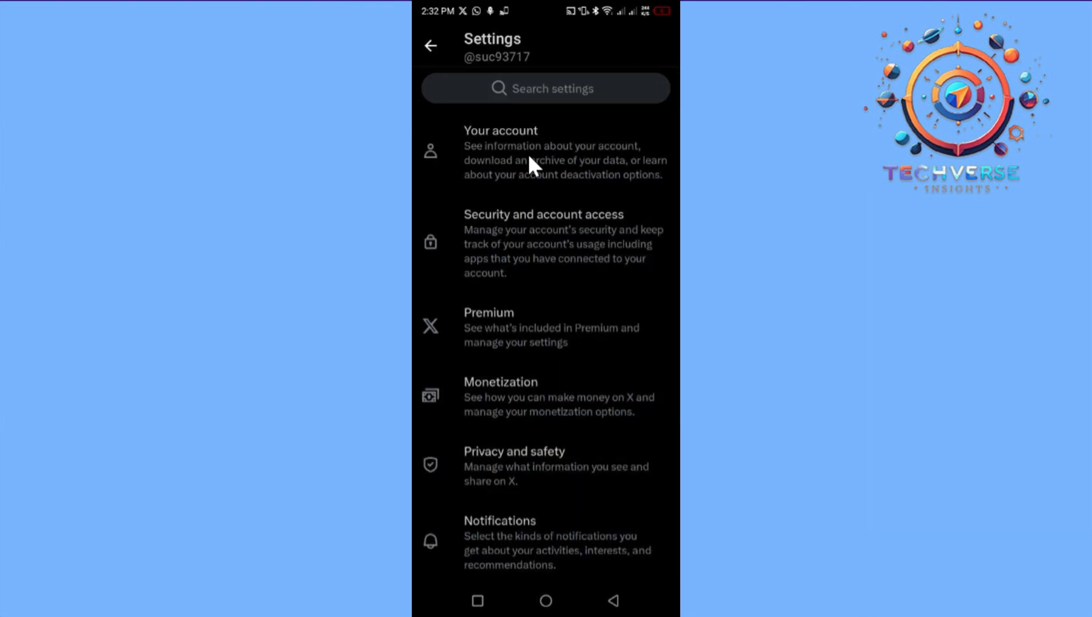
click(527, 152)
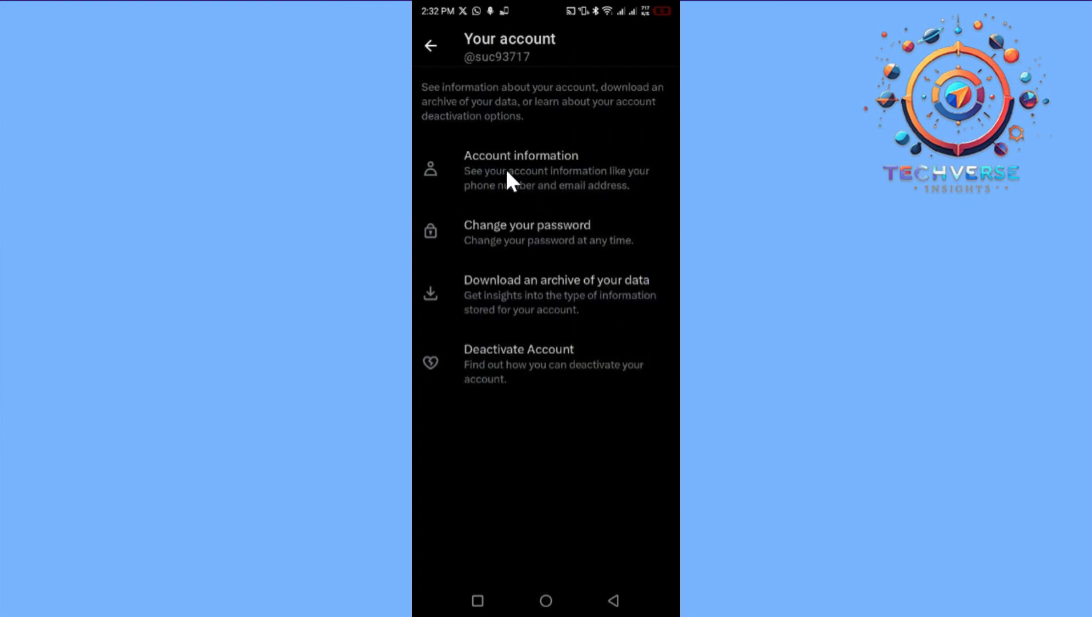
click(532, 160)
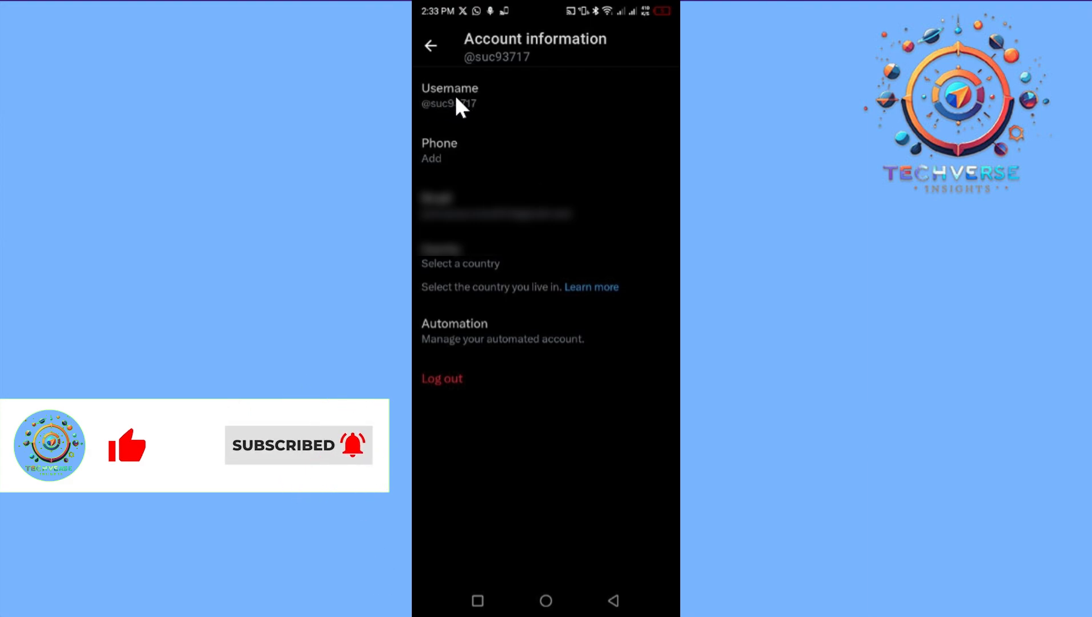
View the Change username screen, then back out leaving the username unchanged.
click(457, 95)
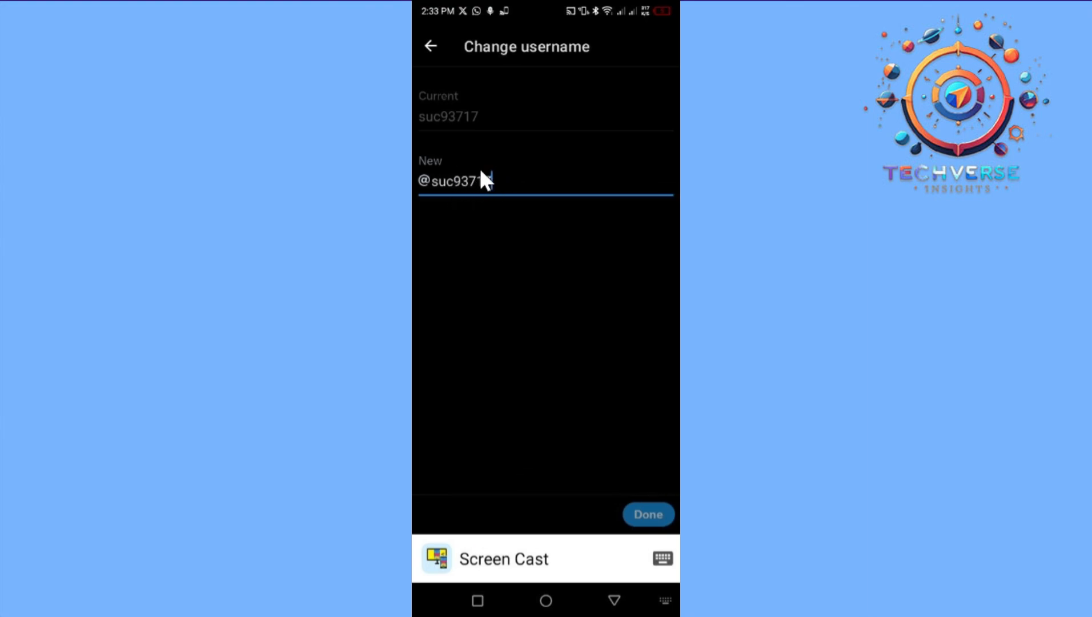
click(430, 48)
Return to the home feed and go to your own profile page via the side menu avatar.
click(431, 47)
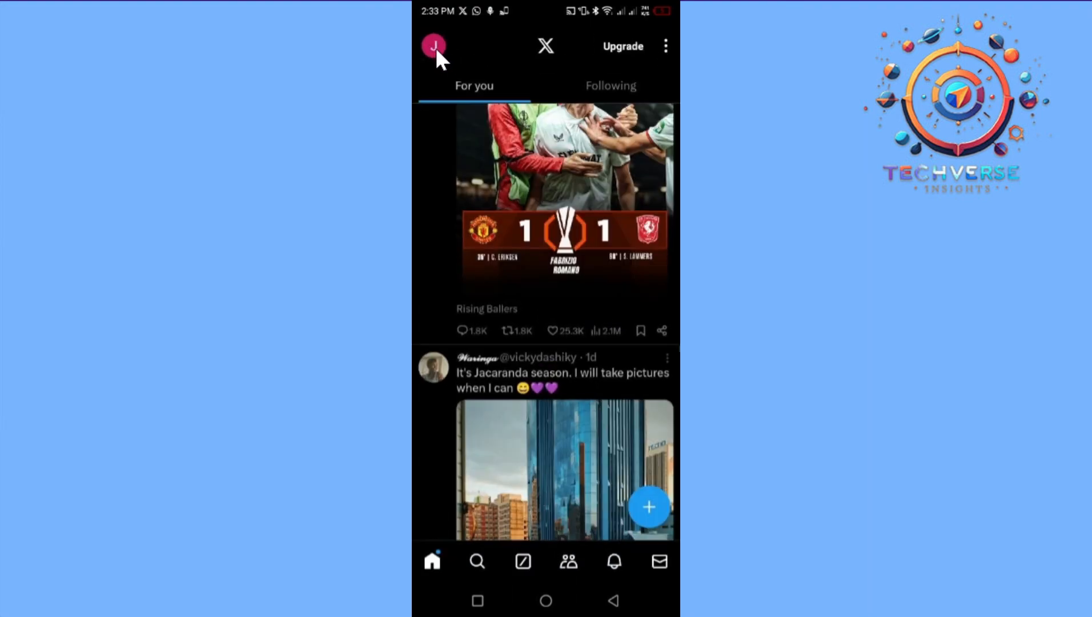
click(435, 46)
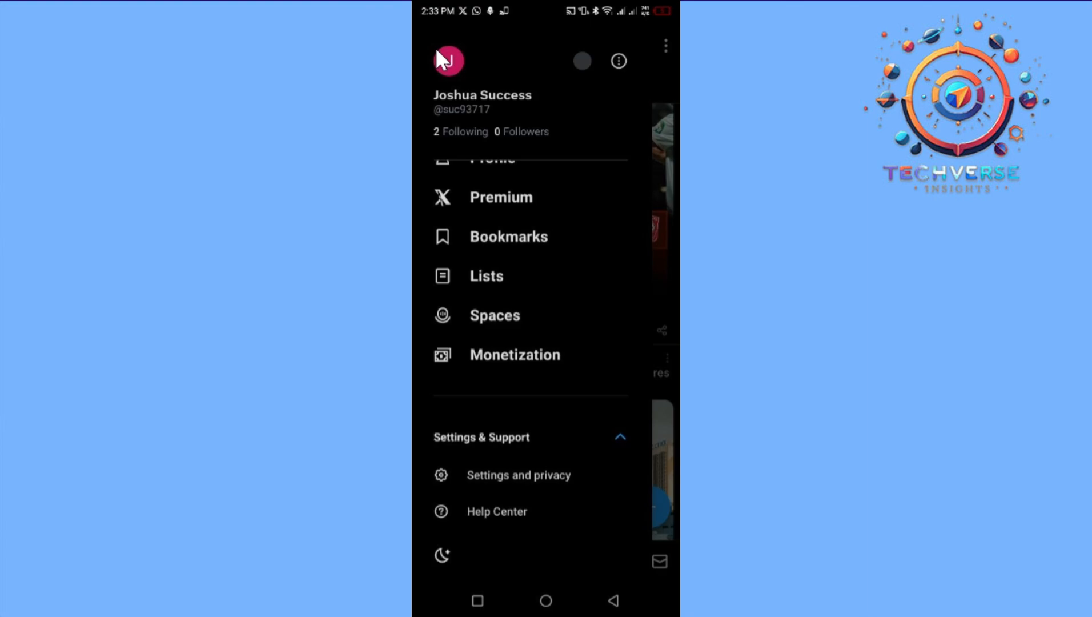
click(448, 61)
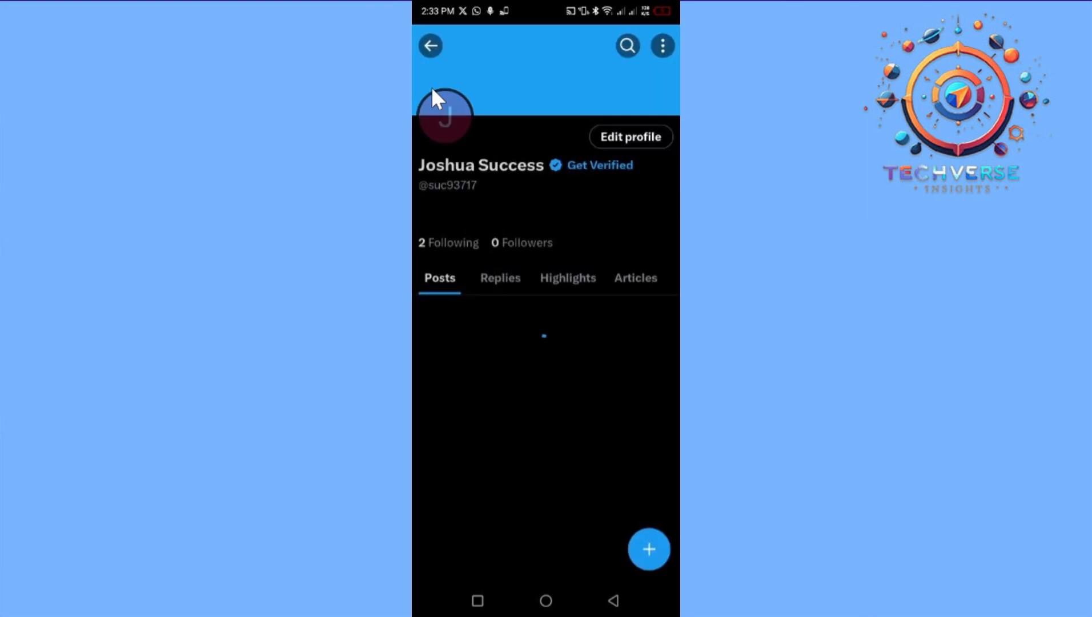
click(624, 133)
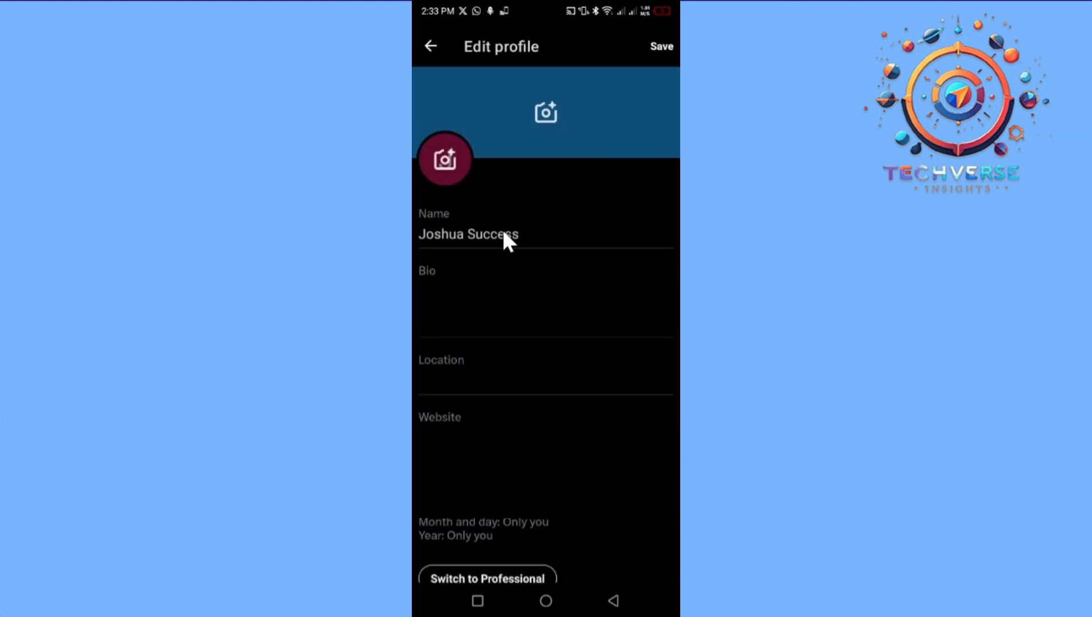